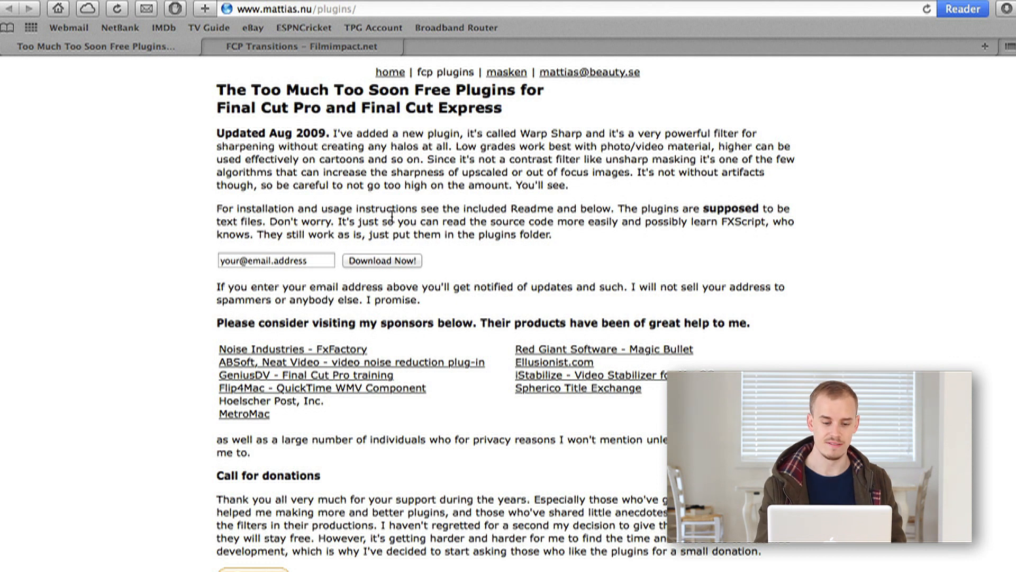
# Open the FilmImpact FCP Transitions page and browse the previews of the seven free transitions.
pyautogui.click(336, 51)
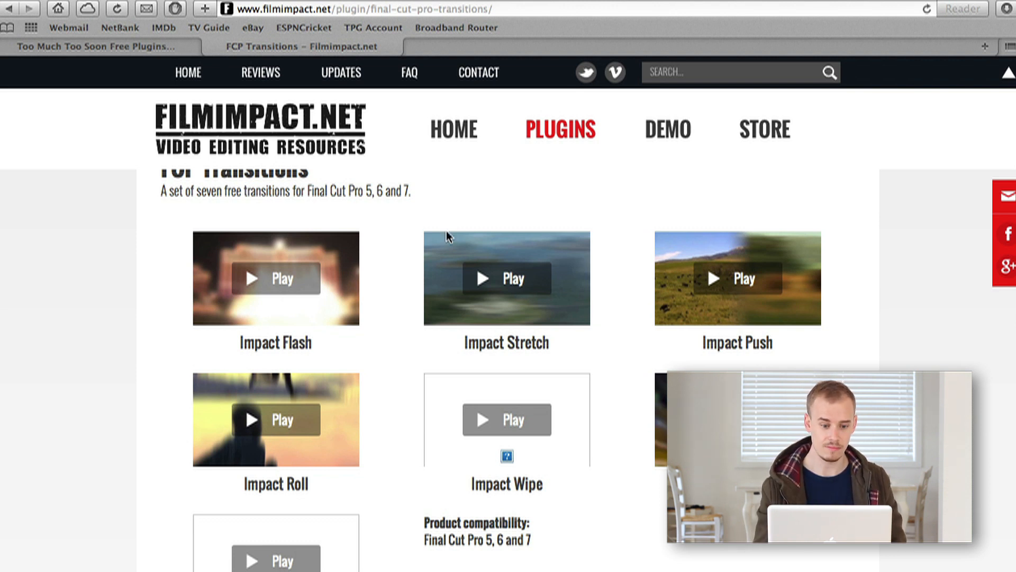
pyautogui.scroll(3, 448, 225)
pyautogui.scroll(-5, 446, 238)
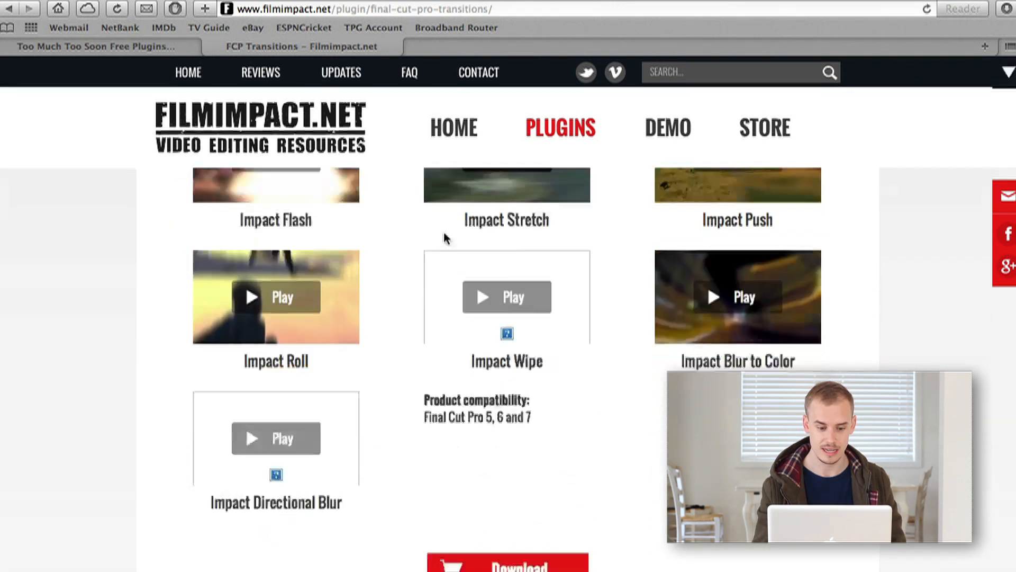
pyautogui.scroll(2, 418, 243)
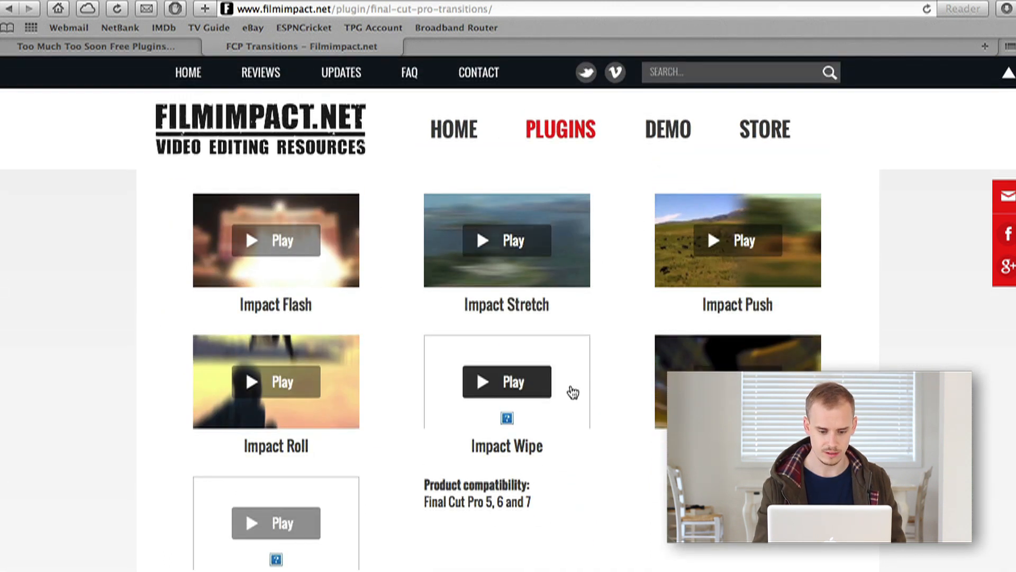
pyautogui.scroll(-2, 284, 382)
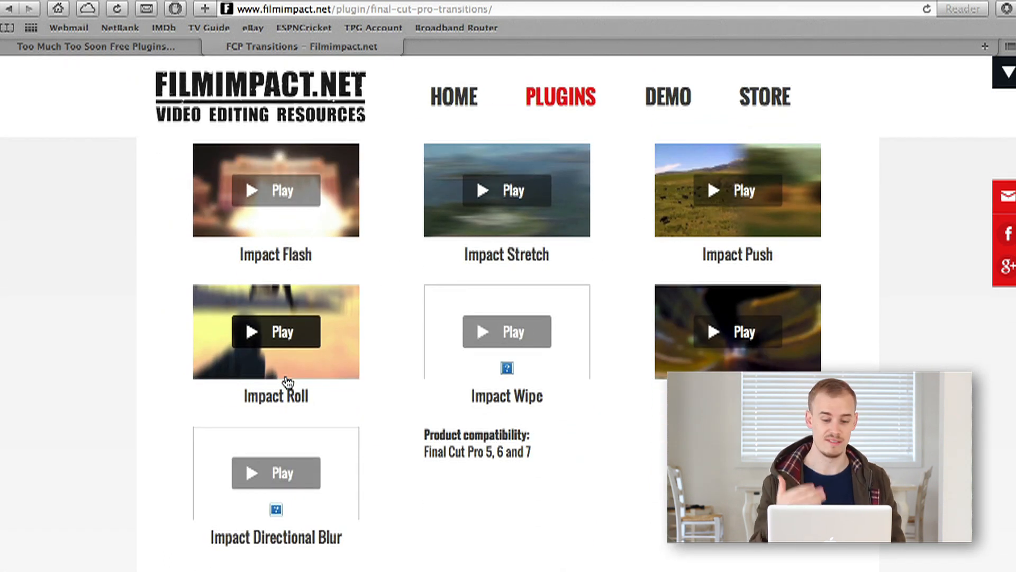
pyautogui.scroll(2, 288, 381)
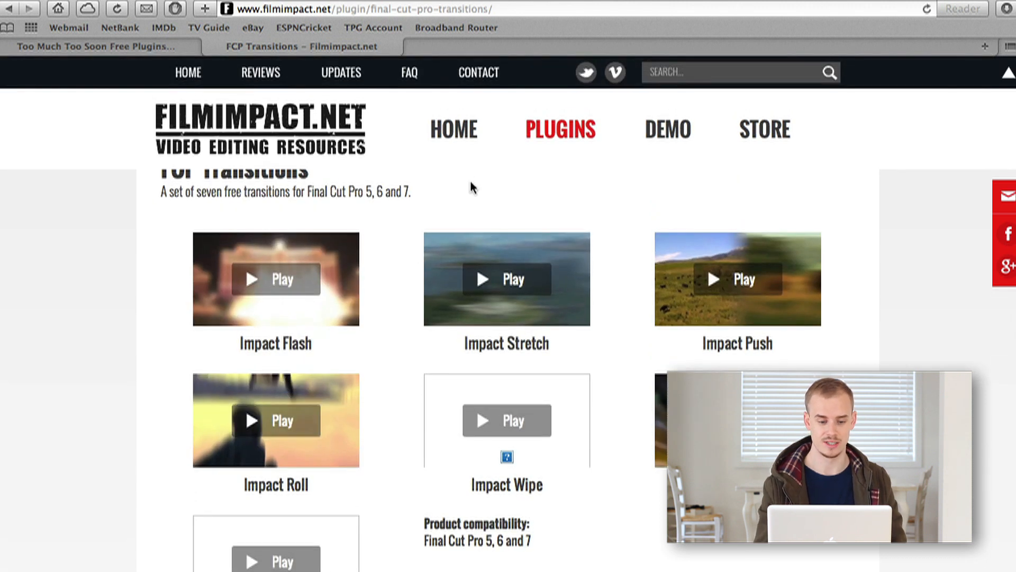
pyautogui.scroll(5, 418, 227)
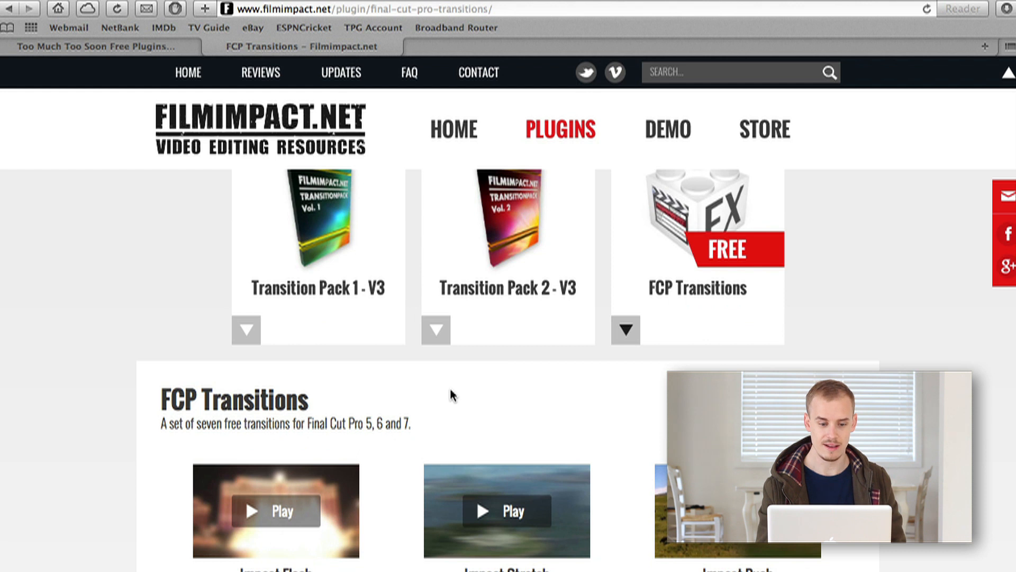
pyautogui.scroll(-1, 452, 396)
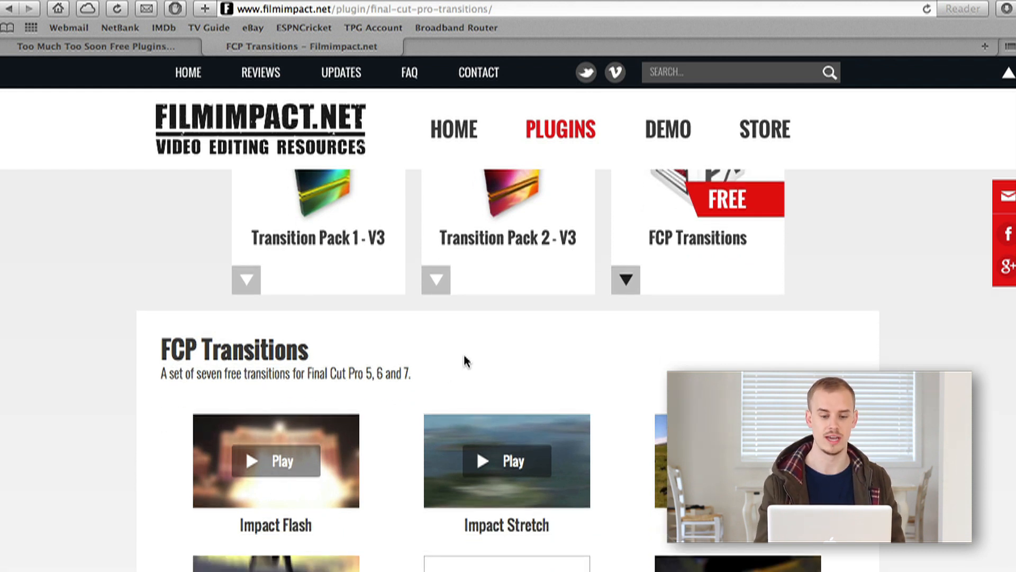
pyautogui.scroll(-6, 465, 361)
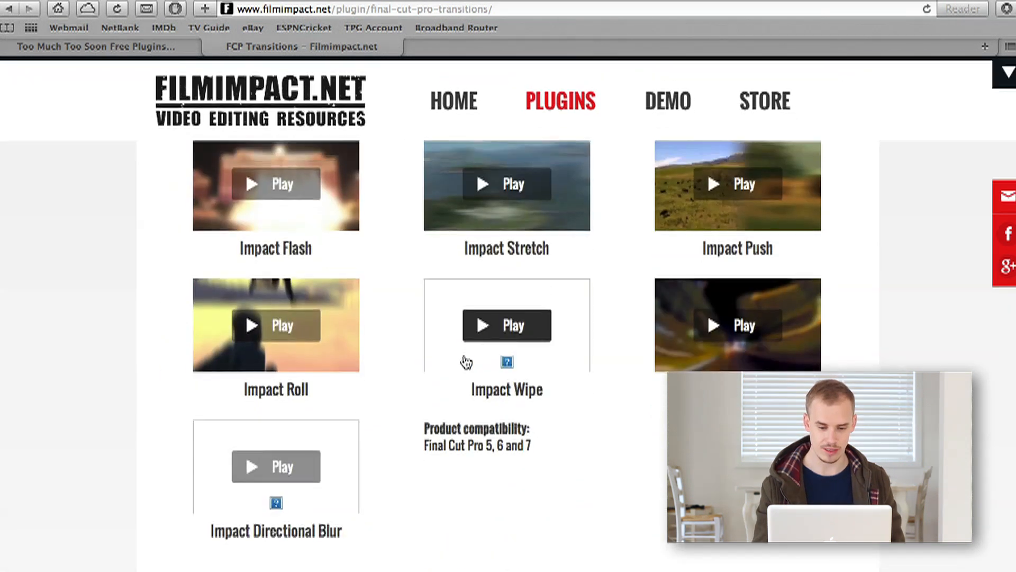
pyautogui.scroll(-6, 556, 265)
pyautogui.scroll(4, 545, 268)
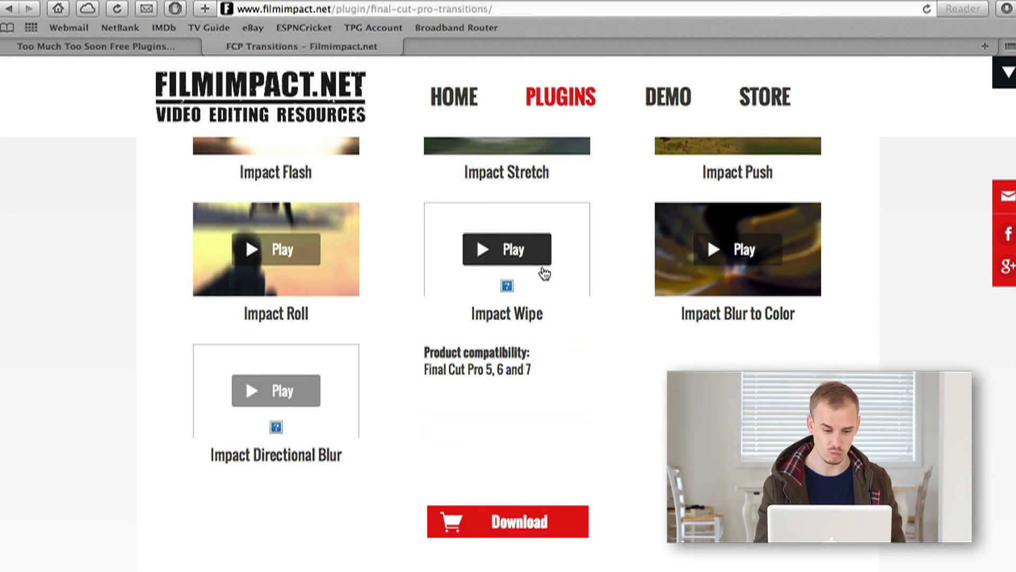
pyautogui.scroll(2, 363, 352)
pyautogui.scroll(-6, 354, 359)
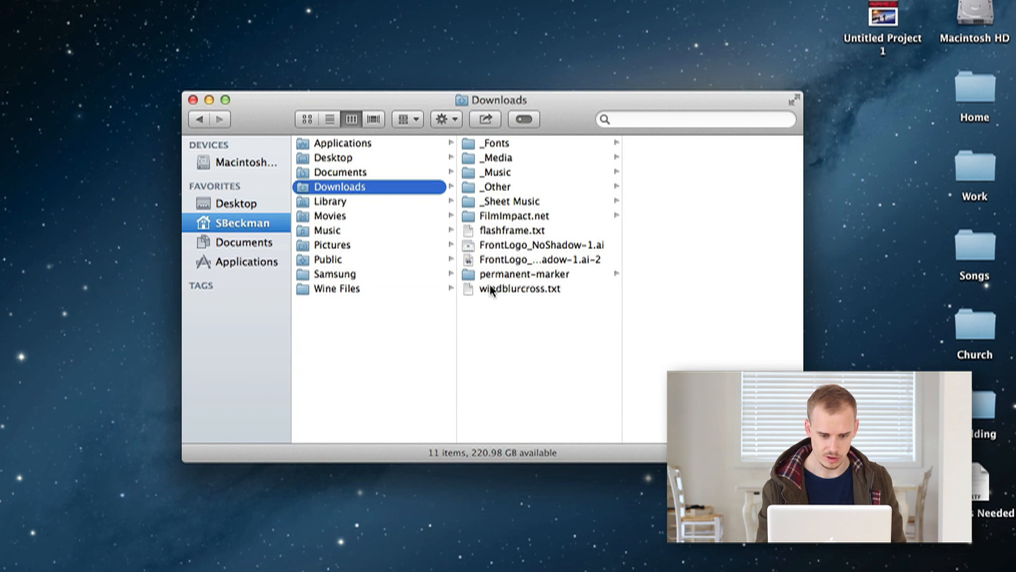
# Inspect the downloaded FilmImpact.net folder and the flashframe.txt and windblurcross.txt plugin files in Downloads.
pyautogui.click(516, 216)
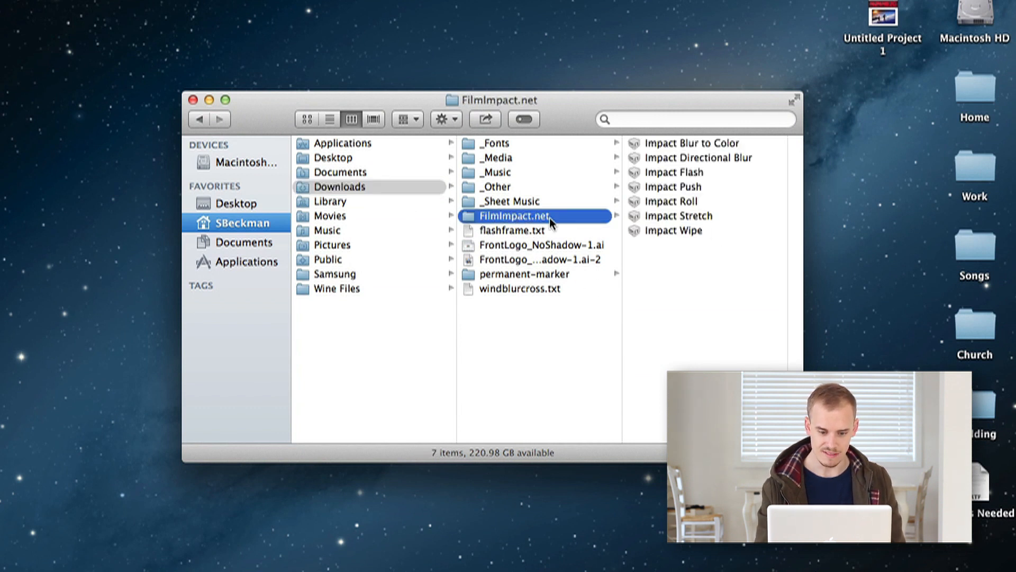
pyautogui.click(507, 231)
pyautogui.keyDown('super'); pyautogui.click(501, 286); pyautogui.keyUp('super')
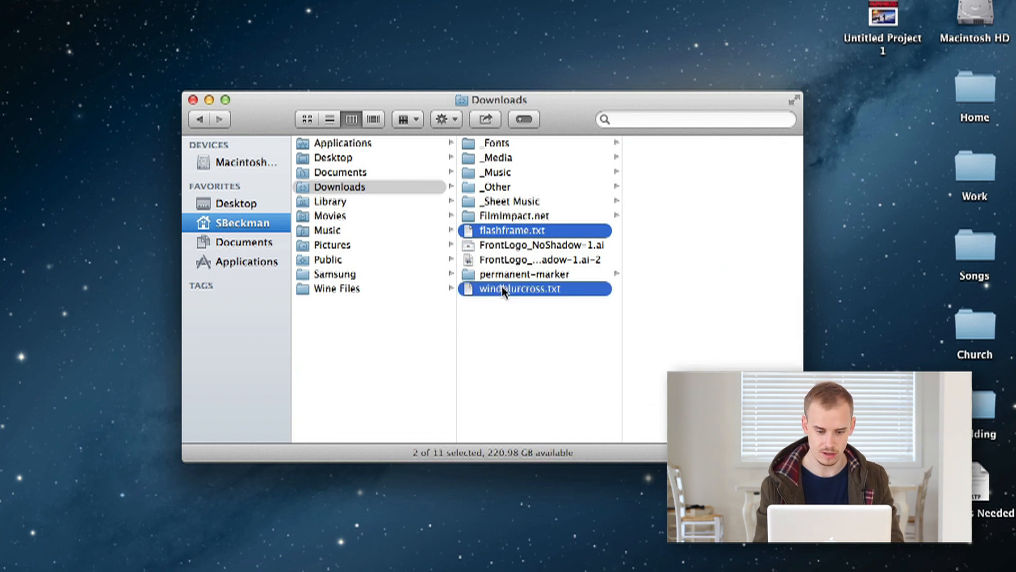
pyautogui.click(527, 332)
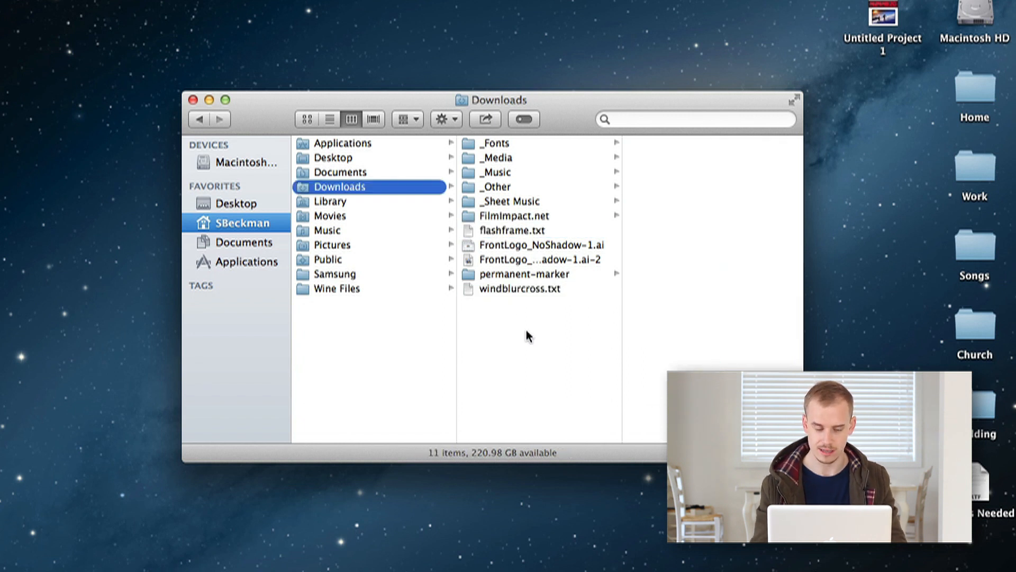
pyautogui.click(523, 290)
pyautogui.click(515, 229)
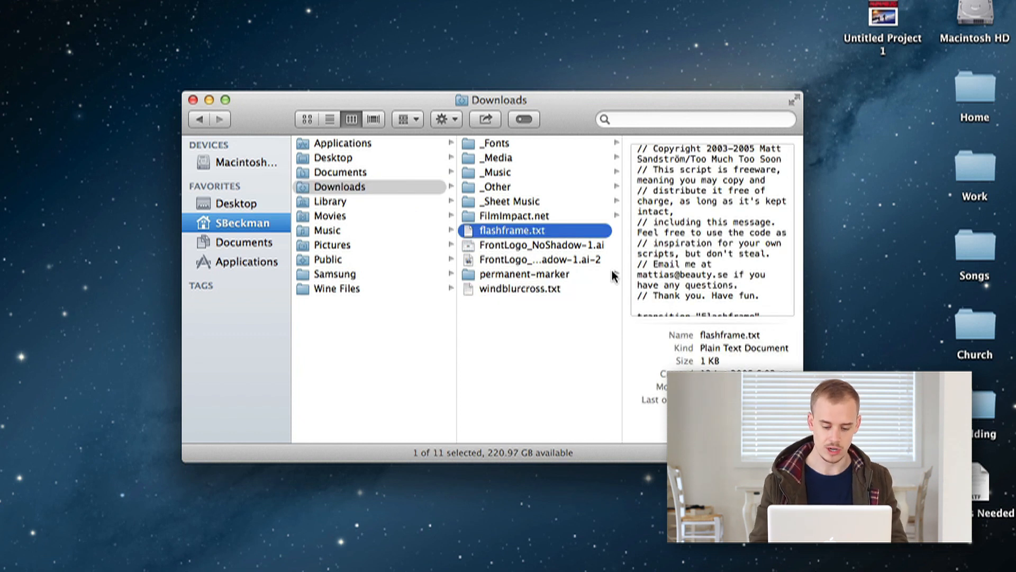
# Open a new Finder window at Macintosh HD › Library › Application Support › Final Cut Pro System Support › Plugins.
pyautogui.press('super+n')
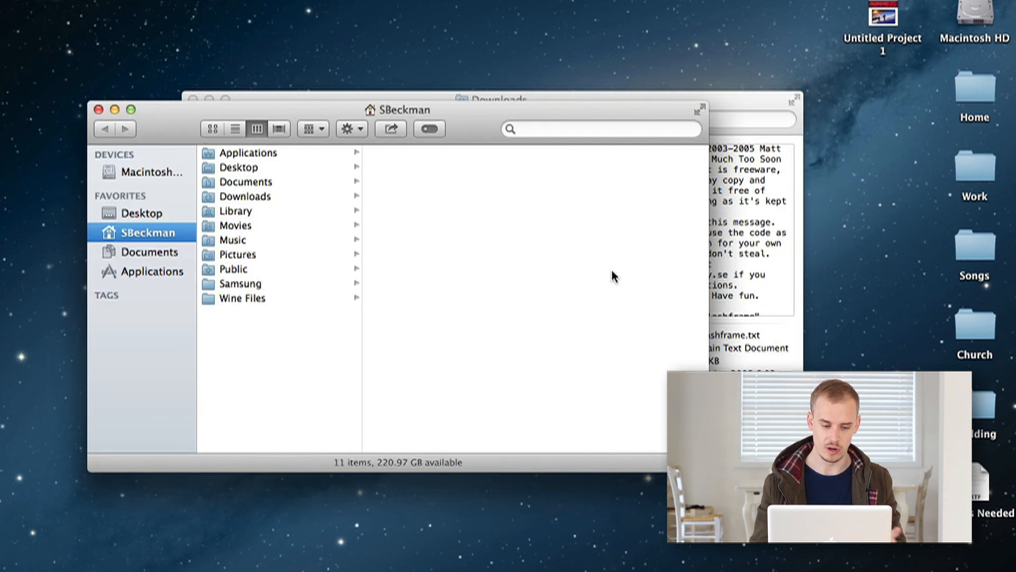
pyautogui.click(158, 175)
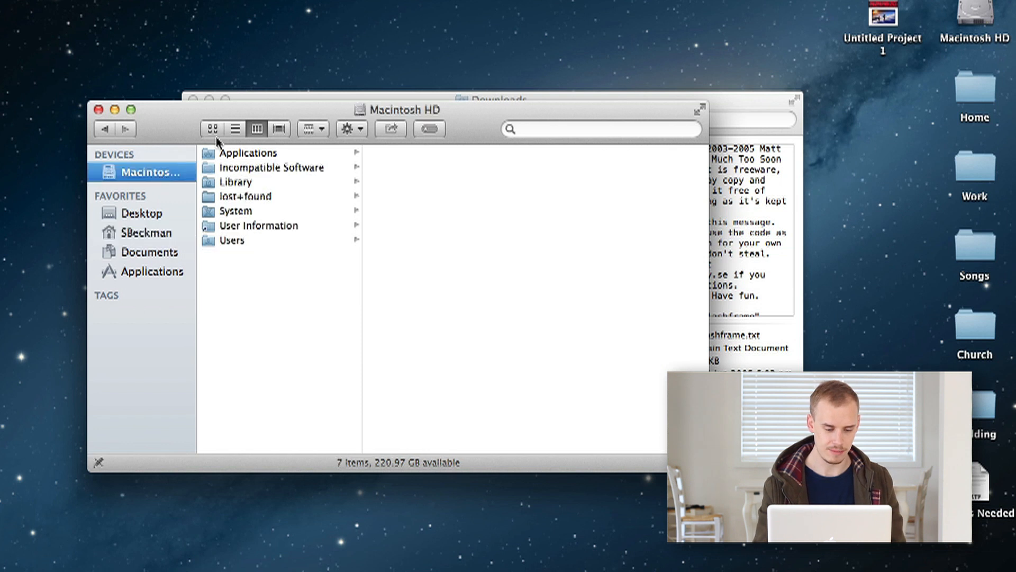
pyautogui.click(249, 182)
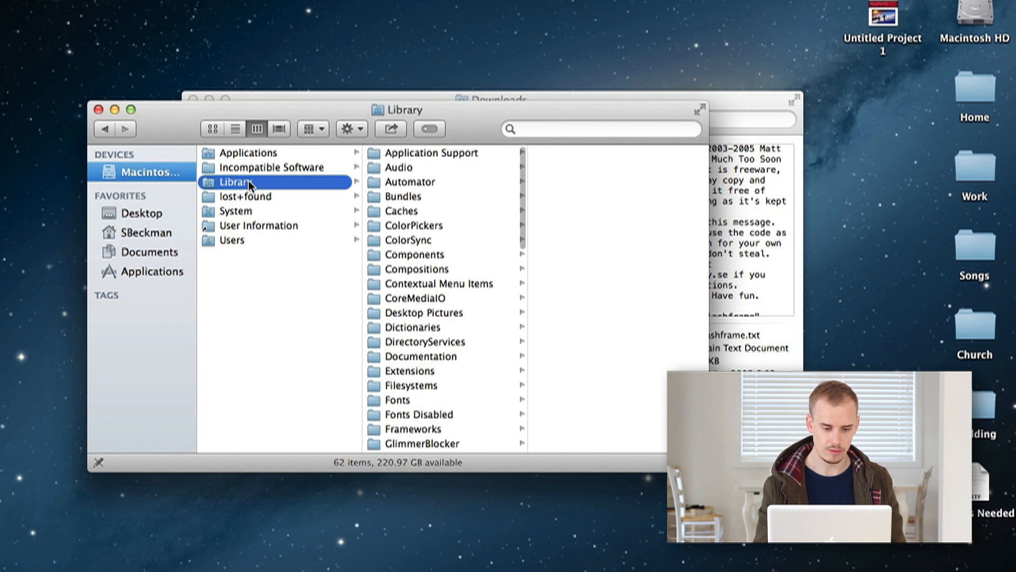
pyautogui.click(433, 155)
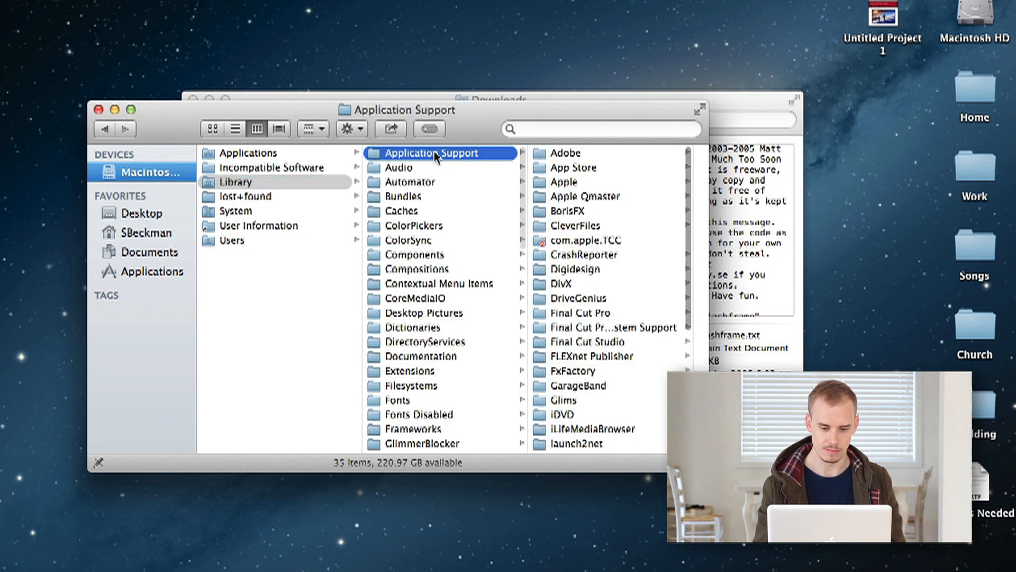
pyautogui.scroll(-2, 575, 276)
pyautogui.click(577, 281)
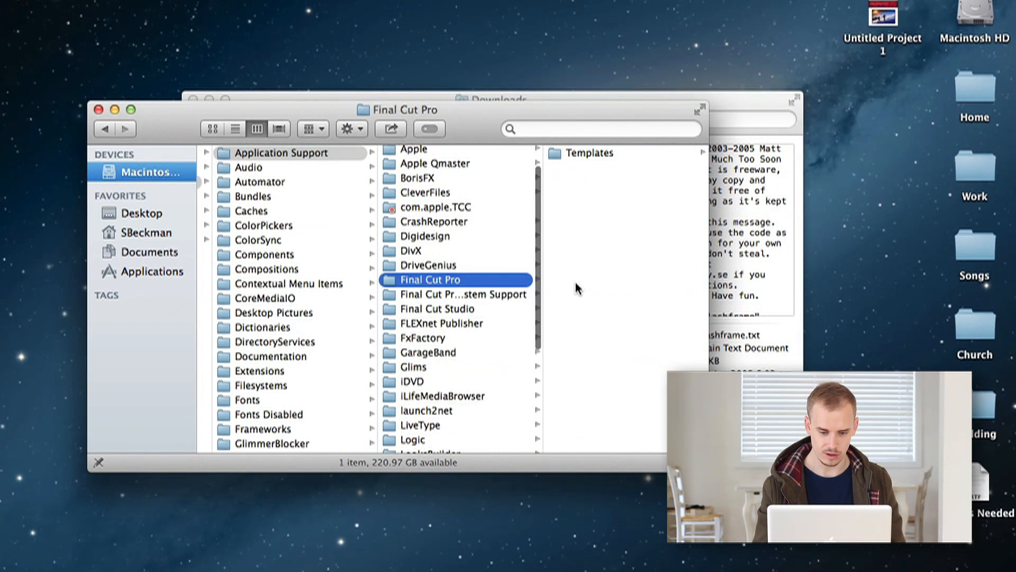
pyautogui.click(483, 295)
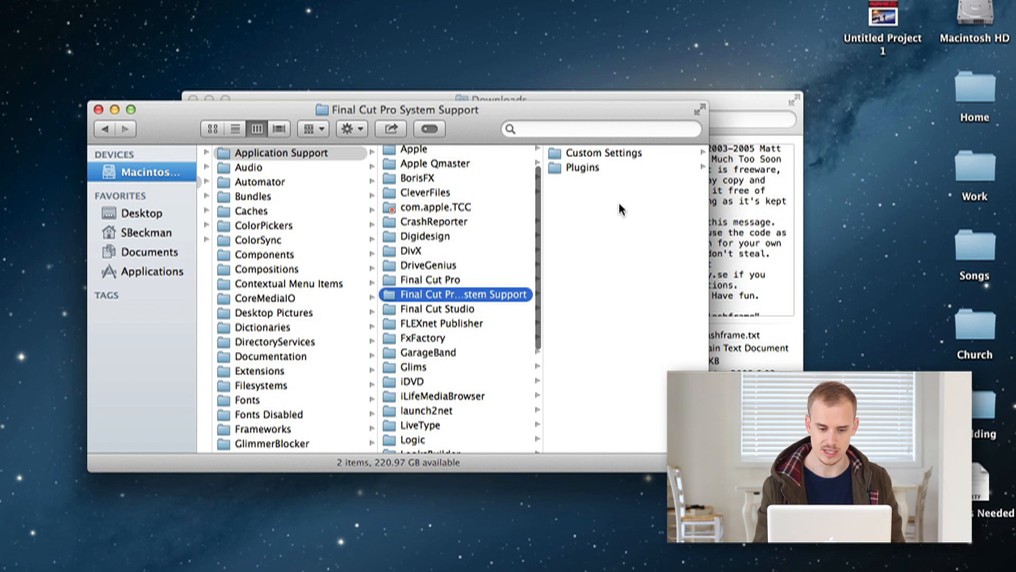
pyautogui.moveTo(538, 120); pyautogui.dragTo(572, 278)
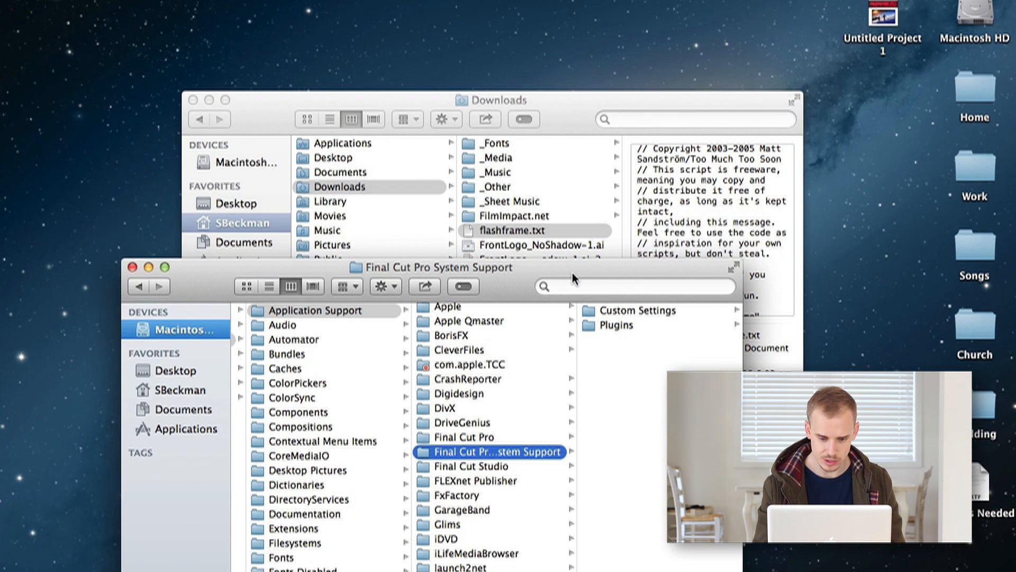
pyautogui.click(619, 325)
pyautogui.scroll(-5, 622, 324)
pyautogui.scroll(10, 622, 324)
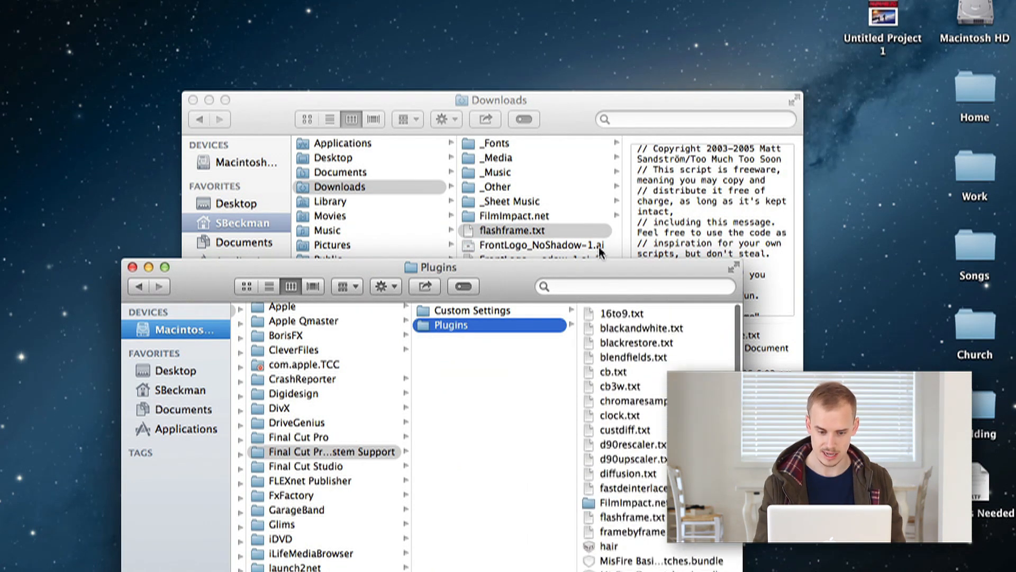
# Arrange both Finder windows and try moving the FilmImpact.net folder into Plugins, stopping the replacement.
pyautogui.moveTo(562, 108); pyautogui.dragTo(434, 0)
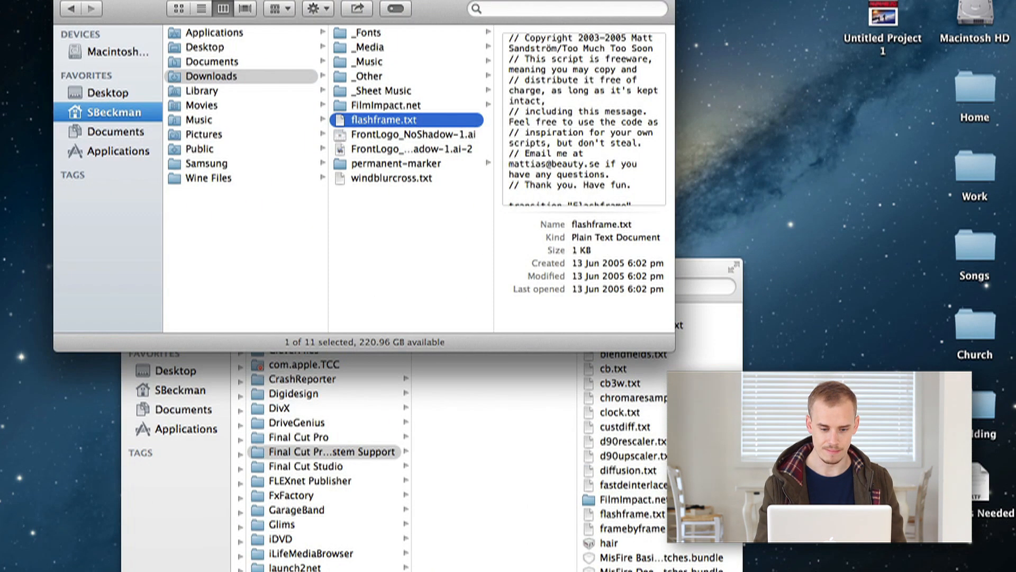
pyautogui.moveTo(691, 269); pyautogui.dragTo(909, 214)
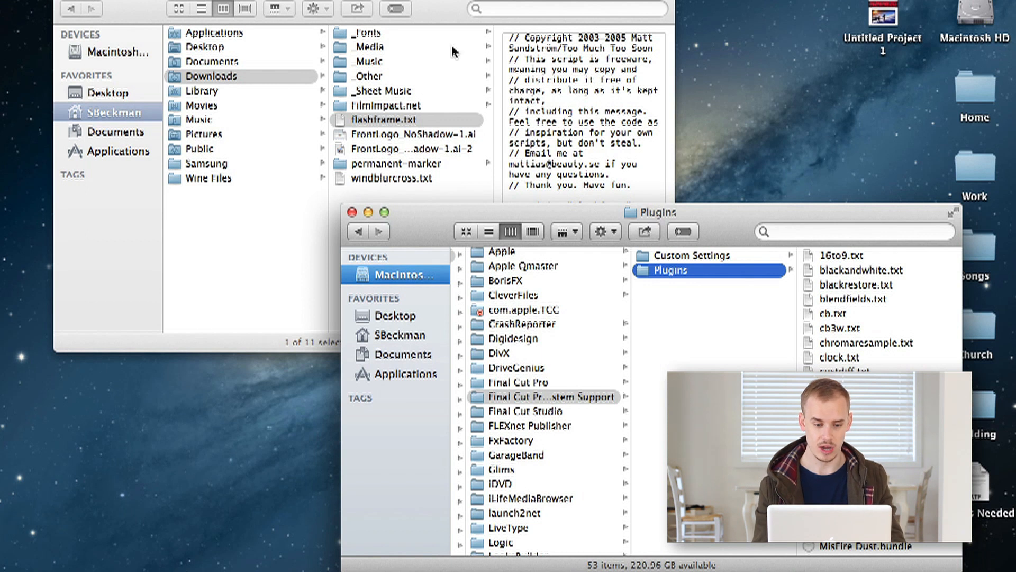
pyautogui.click(457, 4)
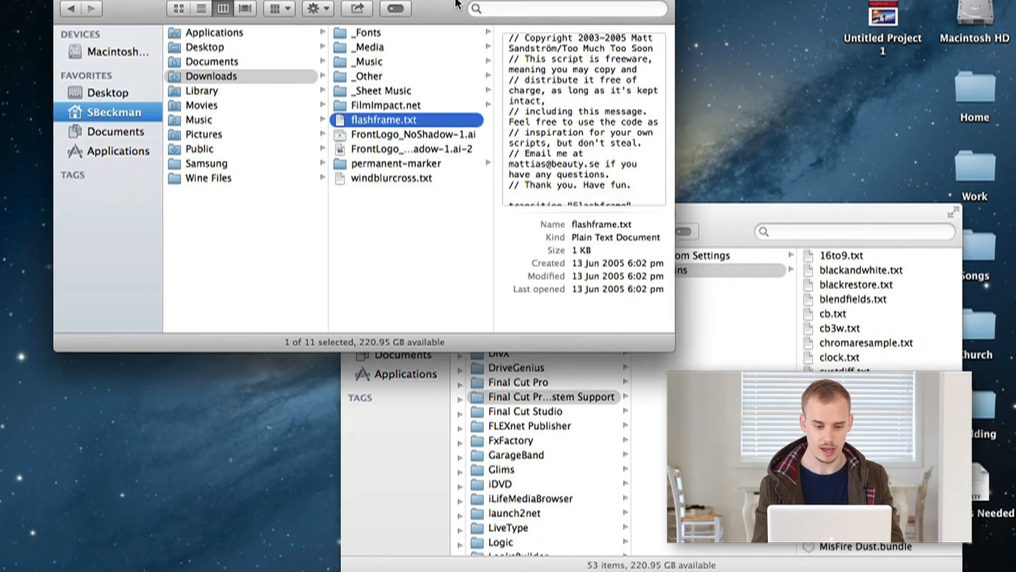
pyautogui.click(392, 109)
pyautogui.moveTo(392, 108); pyautogui.dragTo(873, 402)
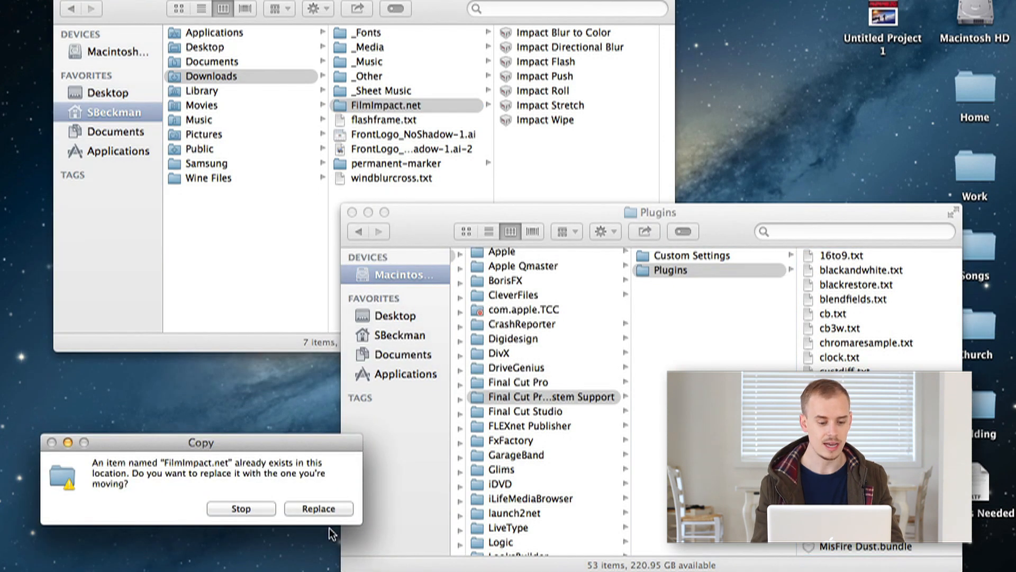
pyautogui.click(241, 509)
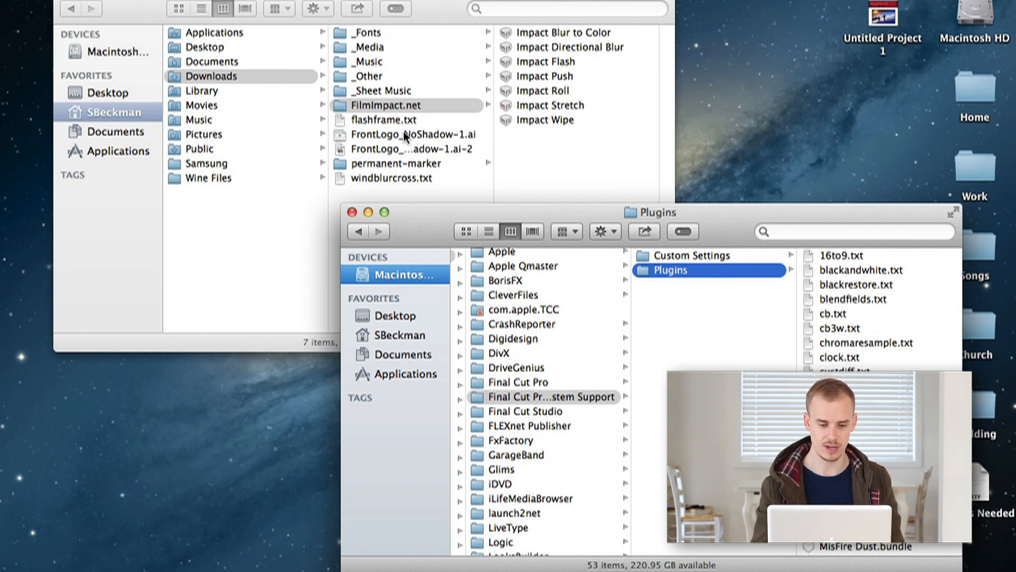
# Move flashframe.txt and windblurcross.txt from Downloads into the Final Cut Pro Plugins folder.
pyautogui.click(388, 144)
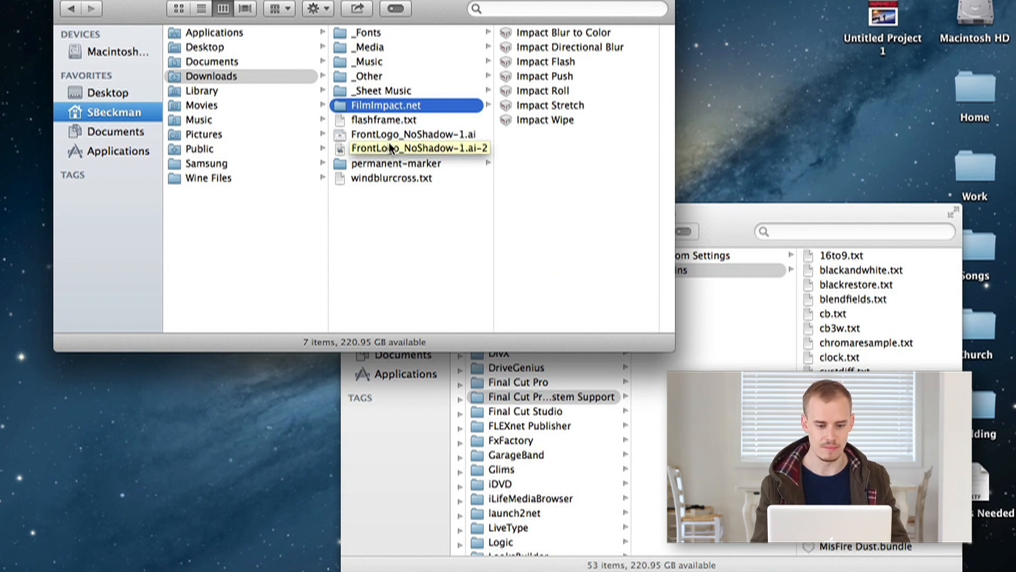
pyautogui.click(387, 121)
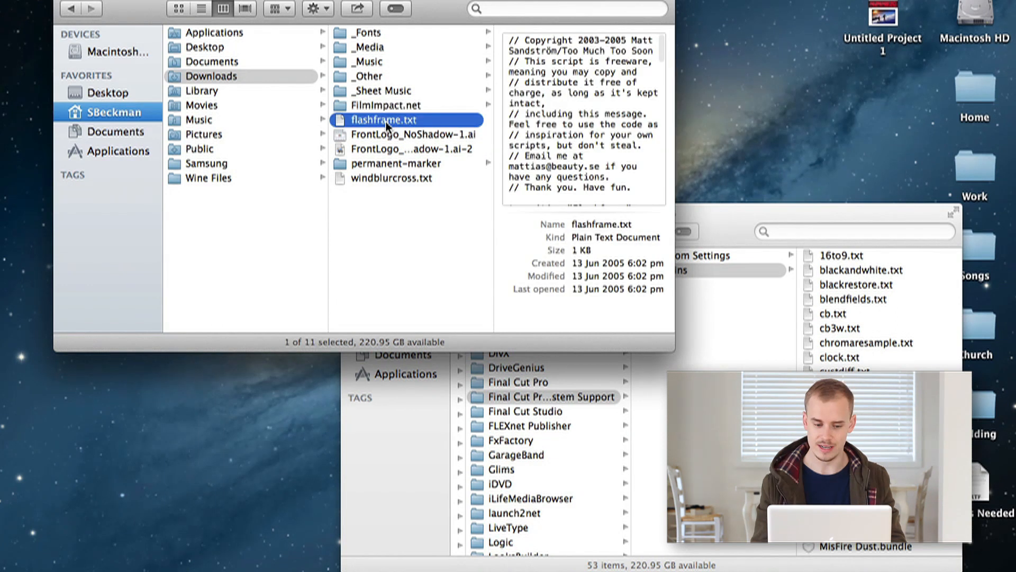
pyautogui.keyDown('super'); pyautogui.click(380, 178); pyautogui.keyUp('super')
pyautogui.moveTo(380, 178); pyautogui.dragTo(720, 304)
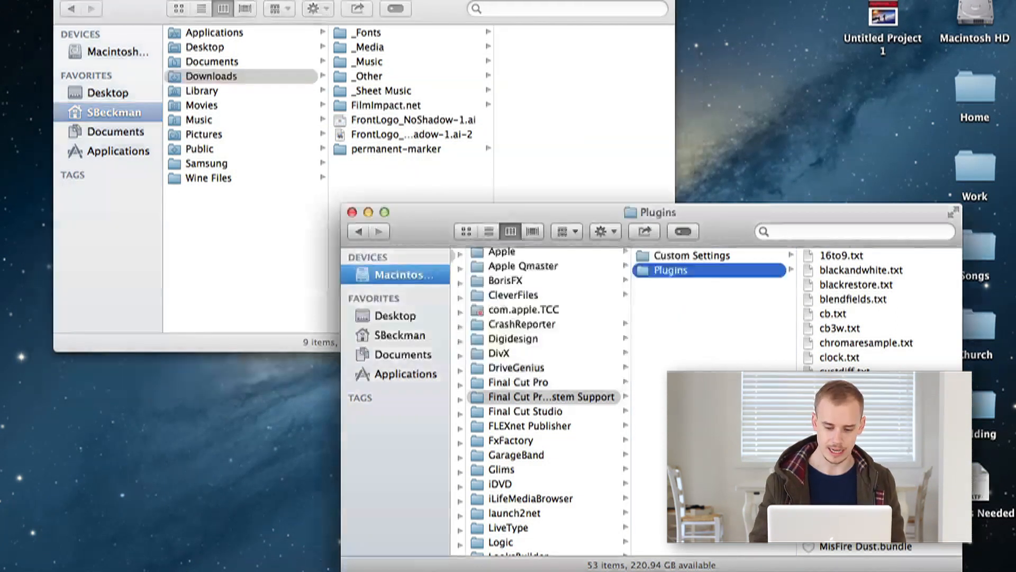
# Switch to Final Cut Pro and expand the FilmImpact.net bin under Video Transitions in the Effects browser.
pyautogui.press('super+z')
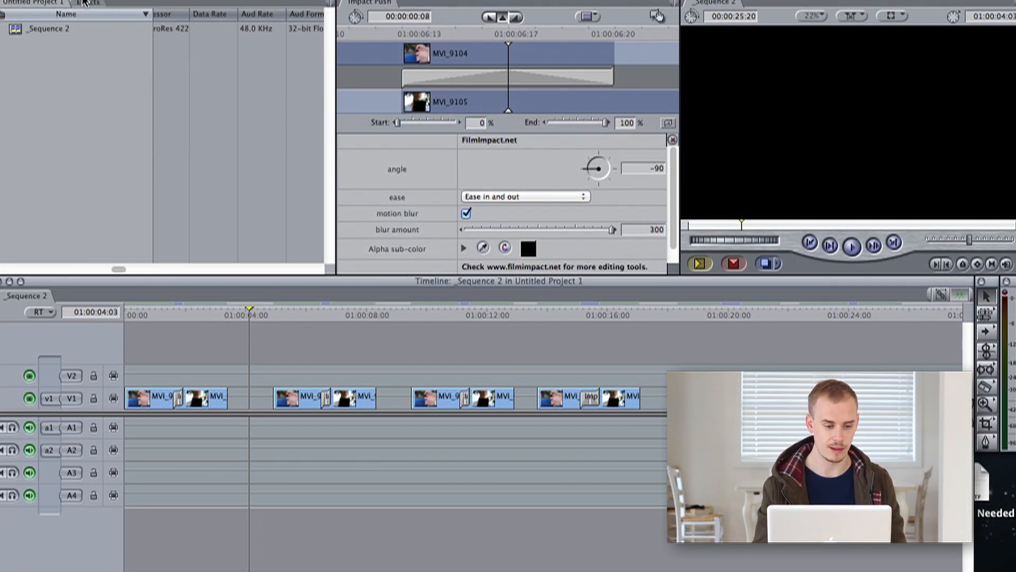
pyautogui.click(86, 4)
pyautogui.click(2, 45)
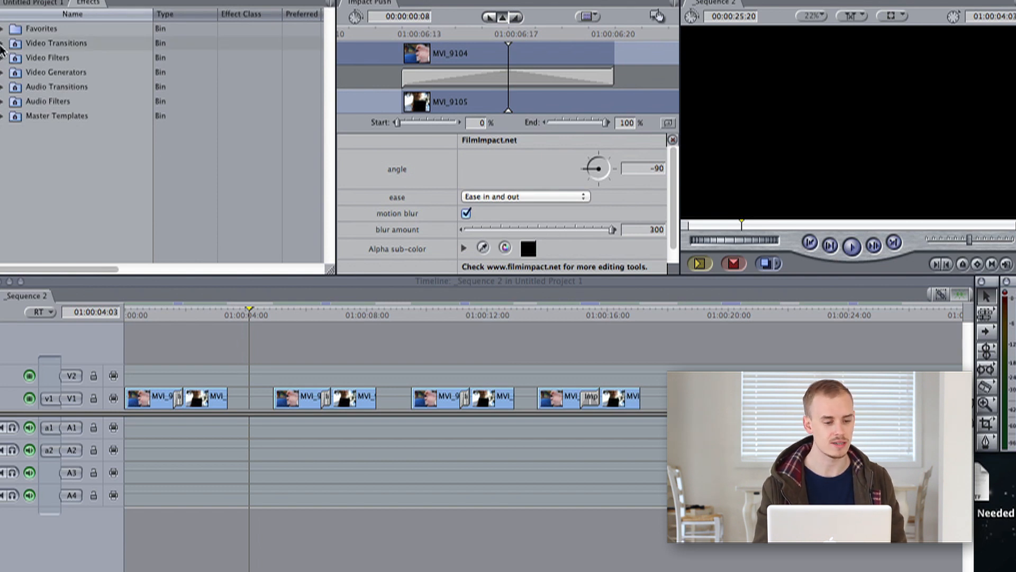
pyautogui.click(2, 45)
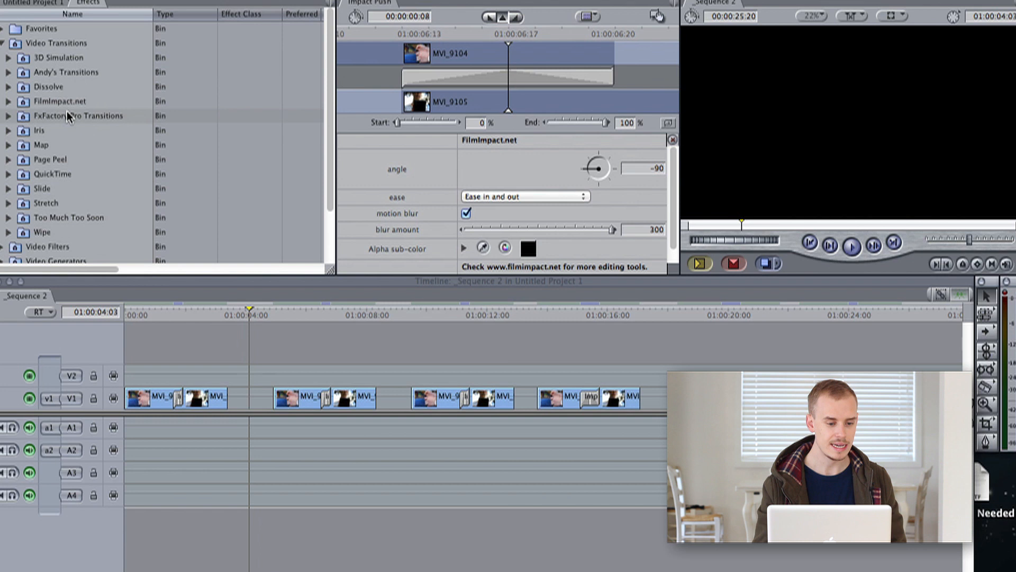
pyautogui.click(45, 104)
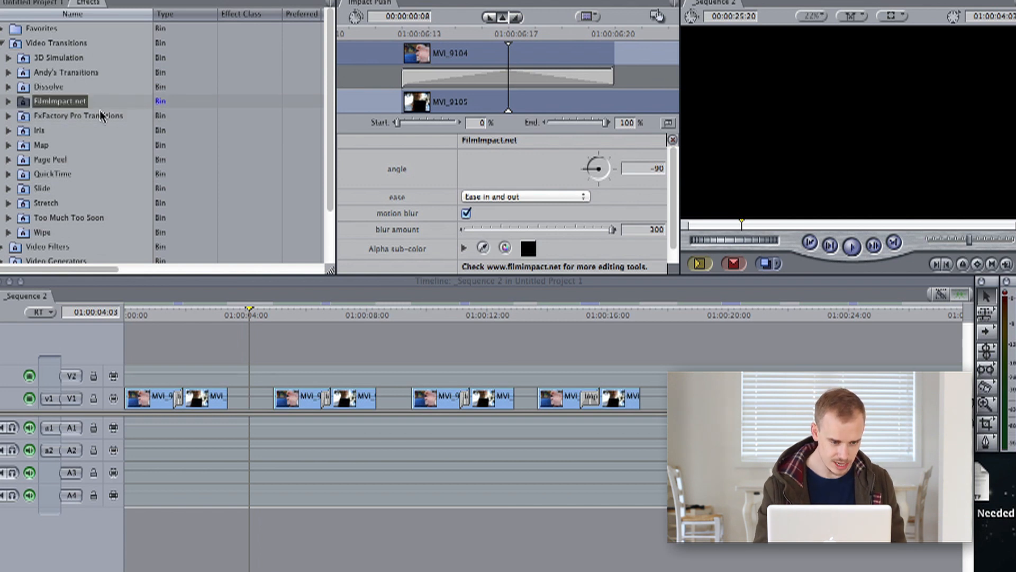
pyautogui.click(8, 102)
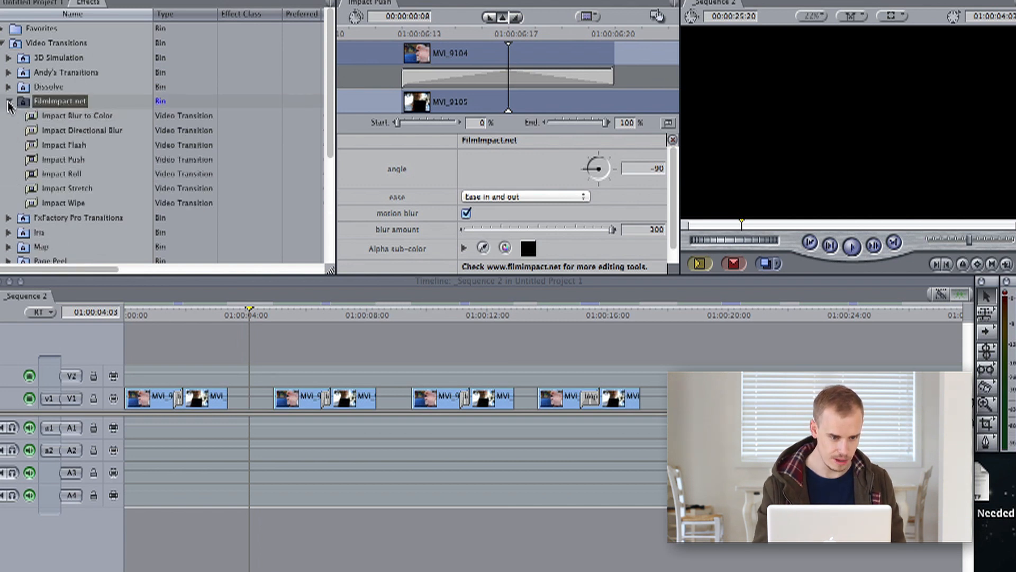
# Browse the FilmImpact.net transitions and the Too Much Too Soon bin in the Effects browser.
pyautogui.click(82, 117)
pyautogui.scroll(-3, 62, 205)
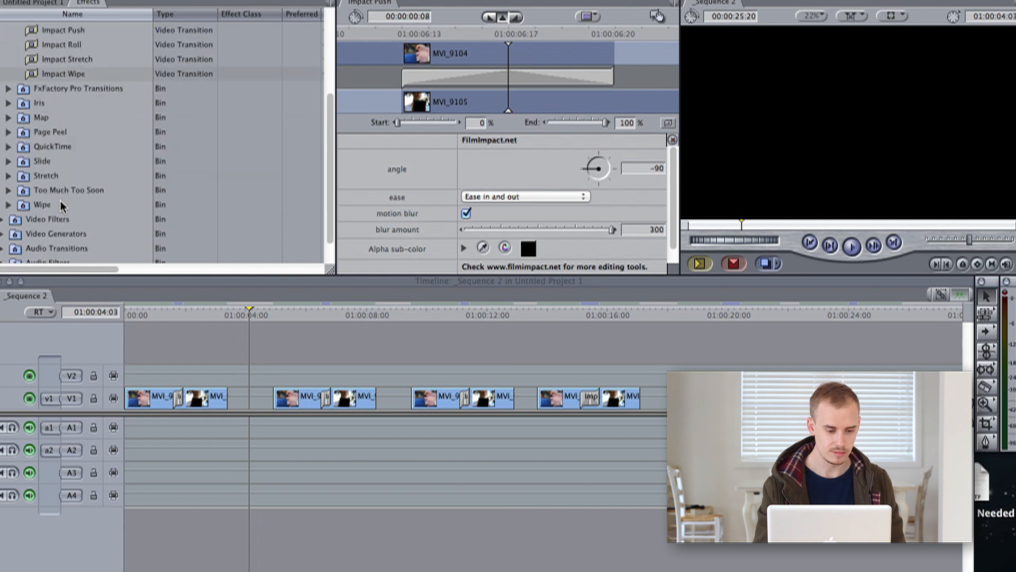
pyautogui.click(77, 190)
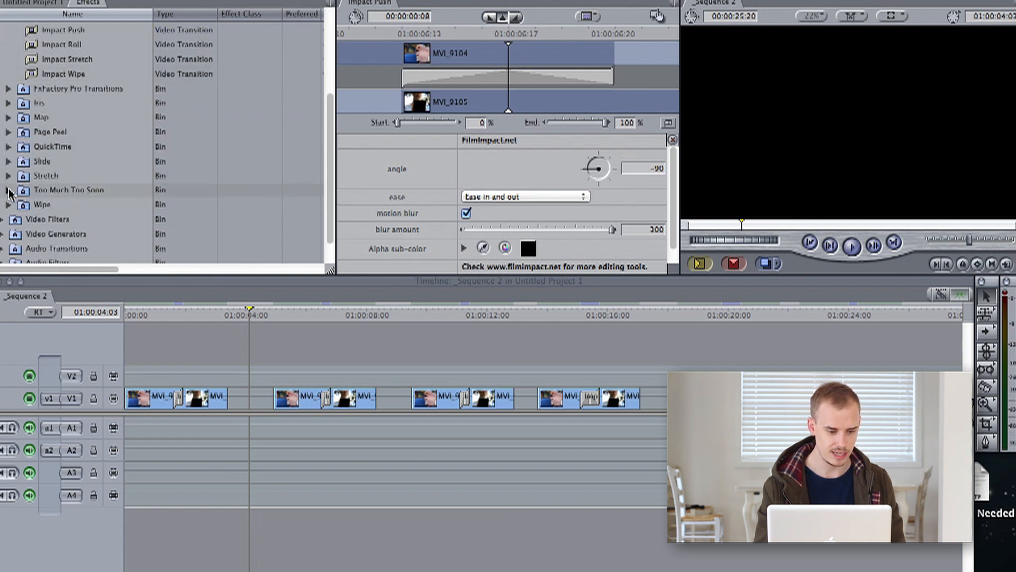
pyautogui.click(8, 190)
pyautogui.click(86, 204)
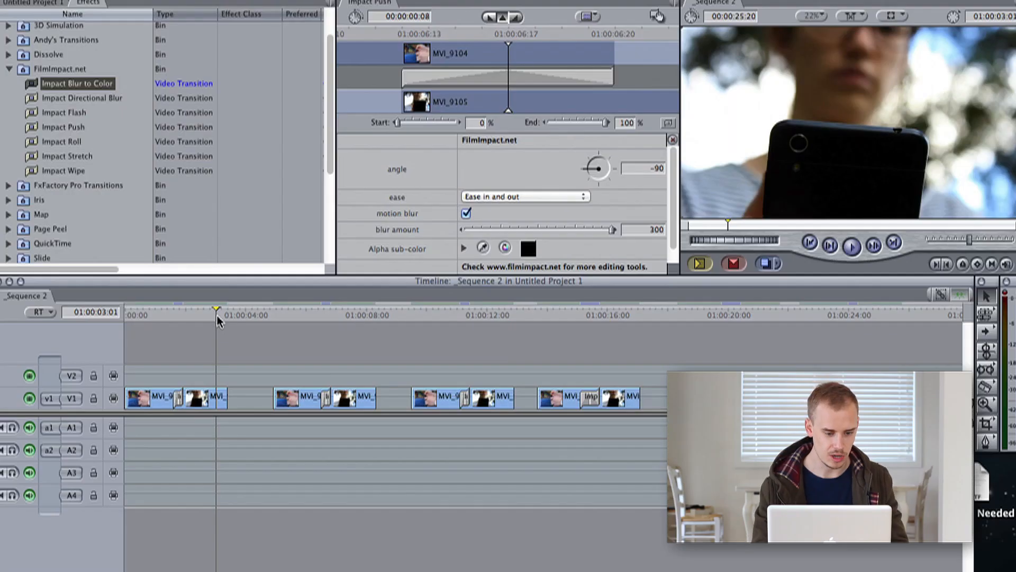
# Review the transitions in Sequence 2 by zooming the timeline, stepping between edits and playing from the start.
pyautogui.press('Home')
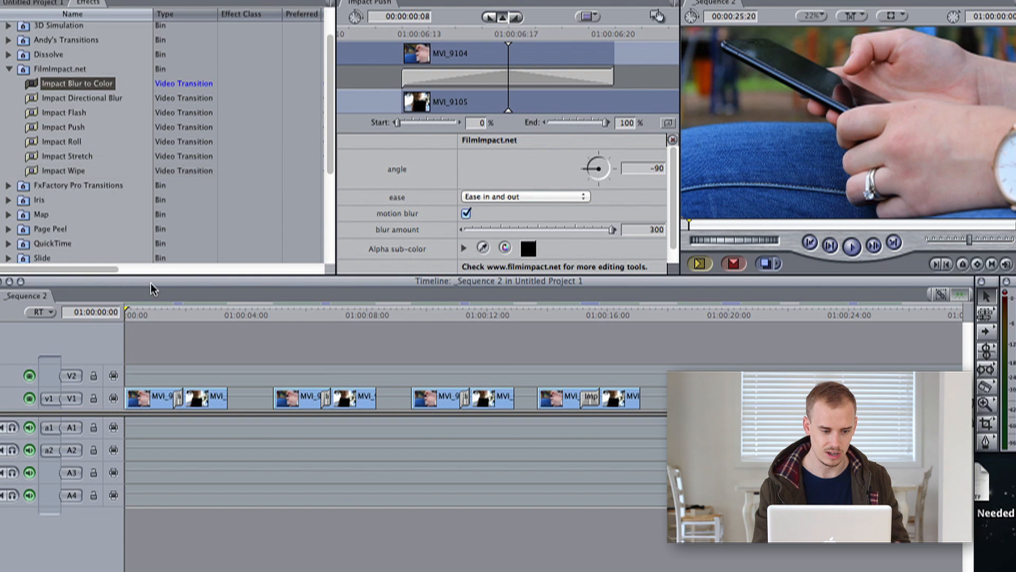
pyautogui.press('super+equal')
pyautogui.press('super+equal')
pyautogui.press('super+equal')
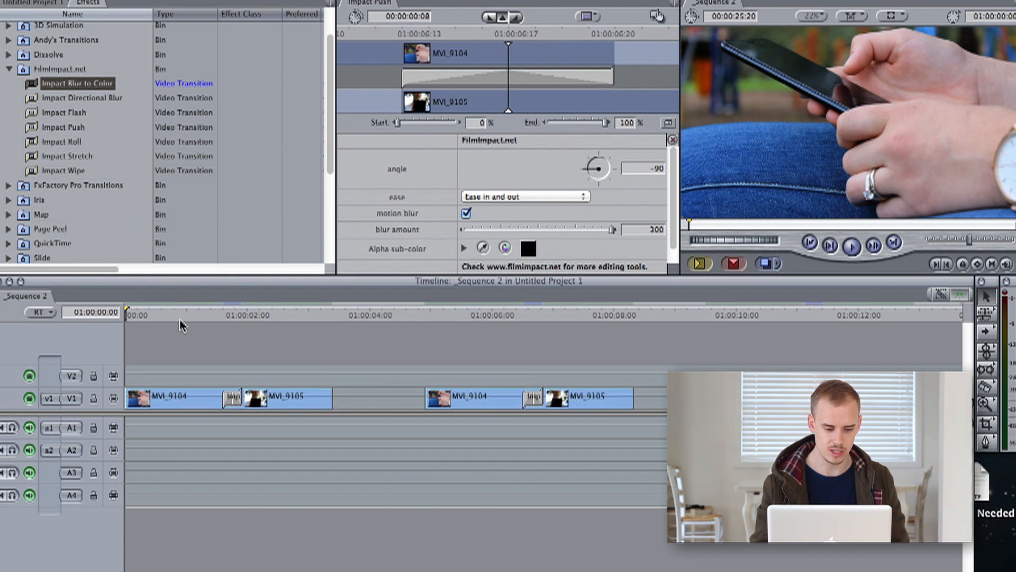
pyautogui.press('super+minus')
pyautogui.press('super+minus')
pyautogui.press('super+minus')
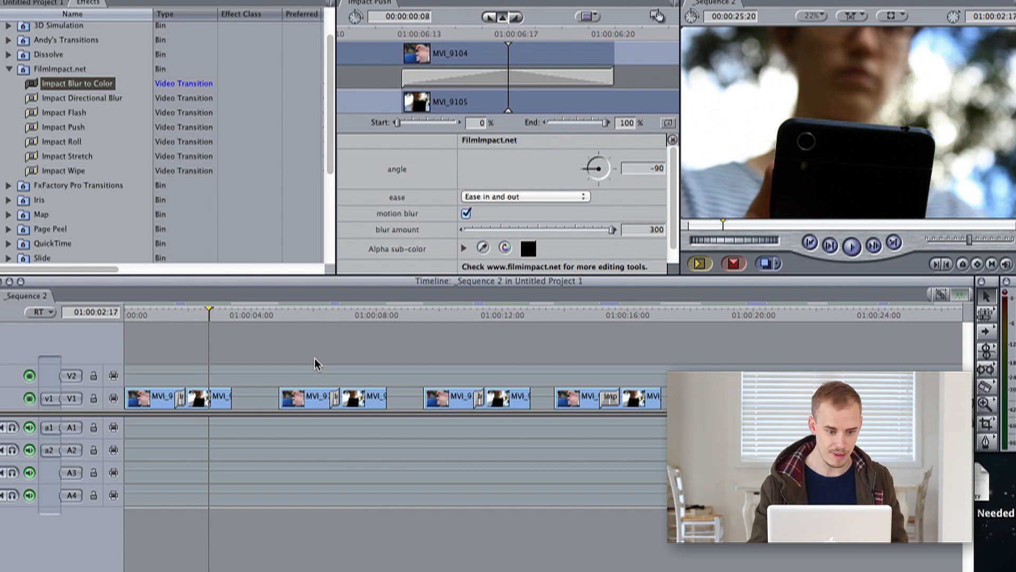
pyautogui.press('Down')
pyautogui.press('Down')
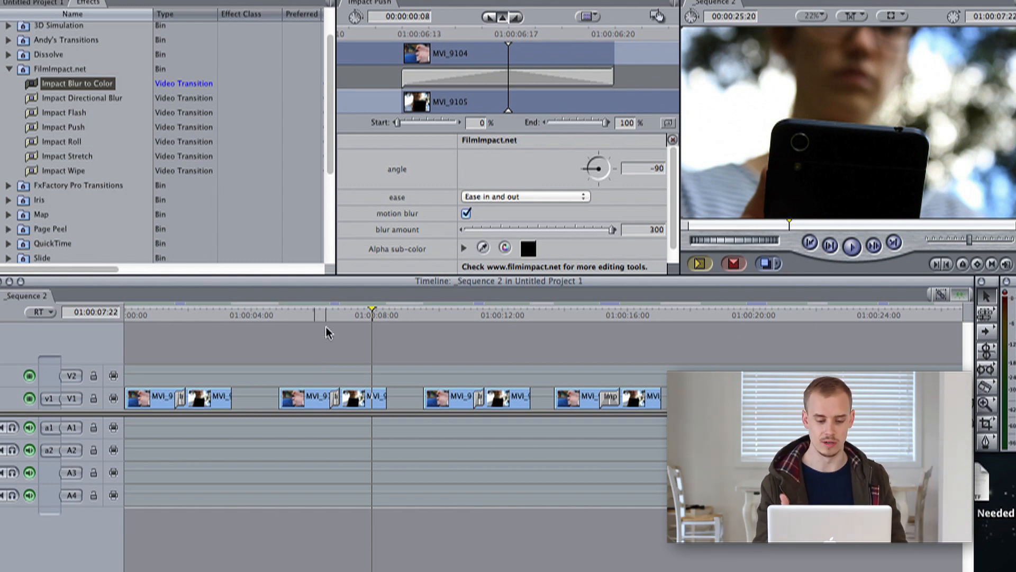
pyautogui.press('space')
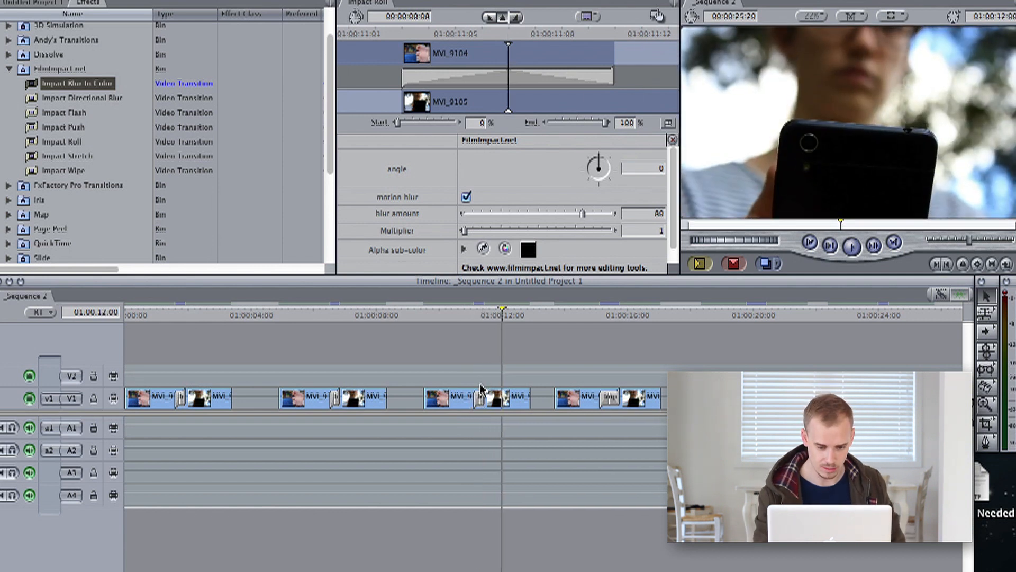
# Set the Impact Roll transition's angle to 90, render the sequence and scrub through the result.
pyautogui.doubleClick(479, 397)
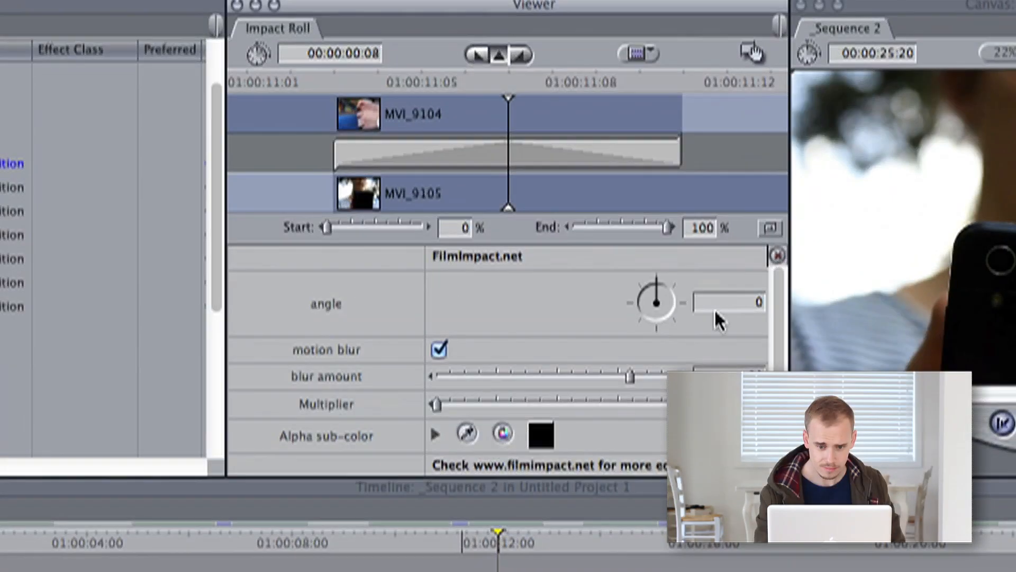
pyautogui.write('90')
pyautogui.press('Return')
pyautogui.click(419, 532)
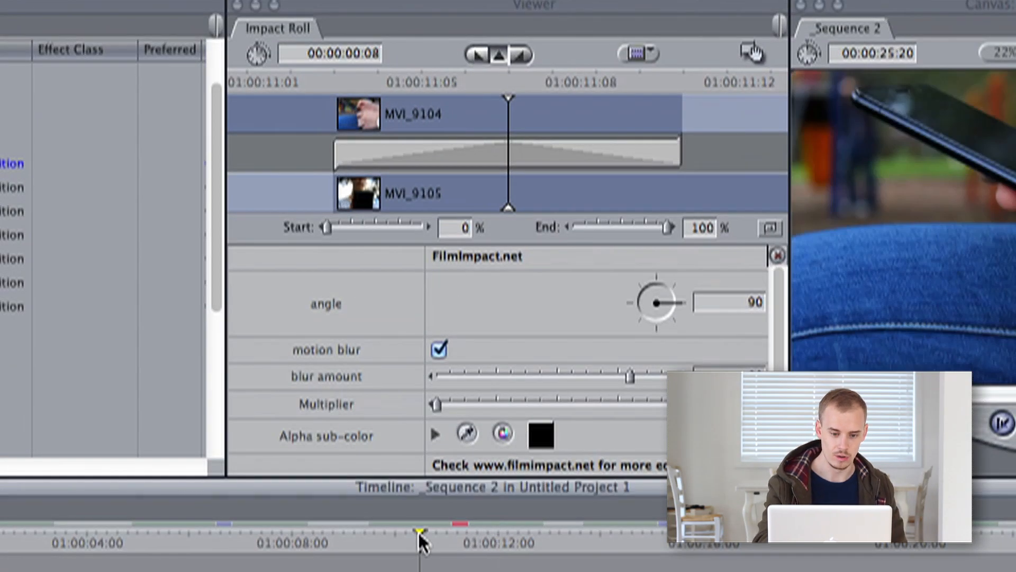
pyautogui.press('super+r')
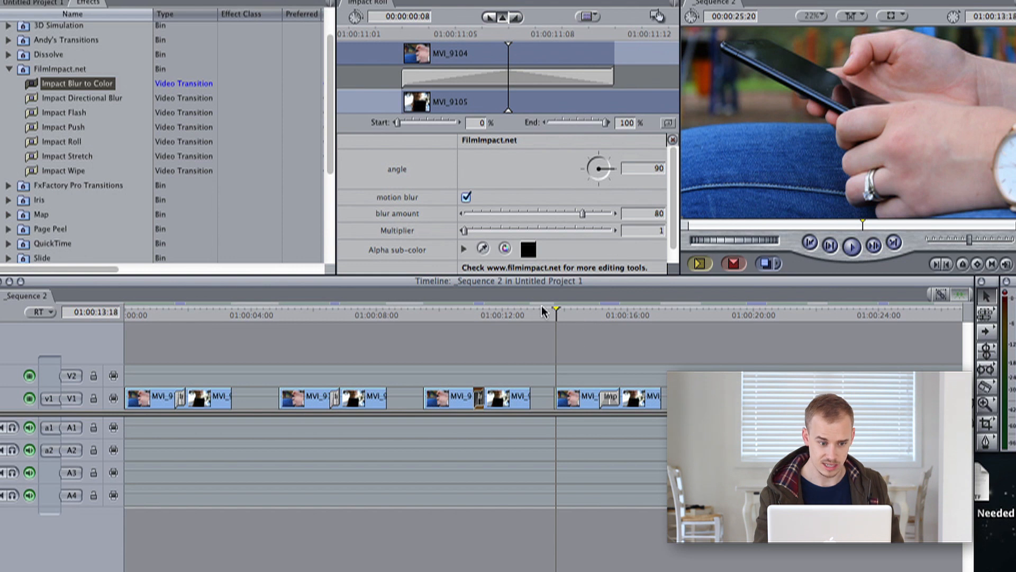
pyautogui.moveTo(543, 312); pyautogui.dragTo(552, 317)
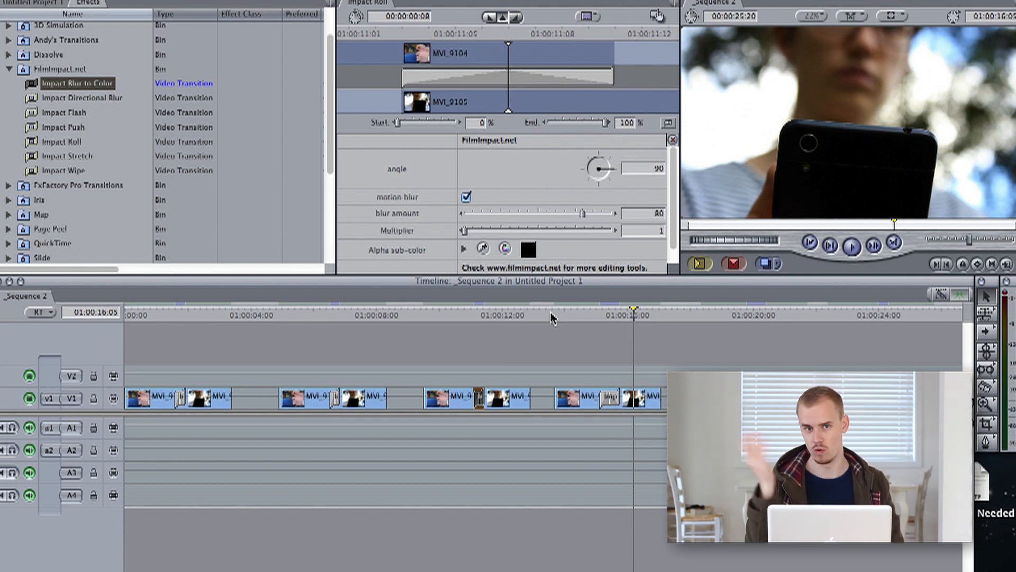
pyautogui.click(597, 313)
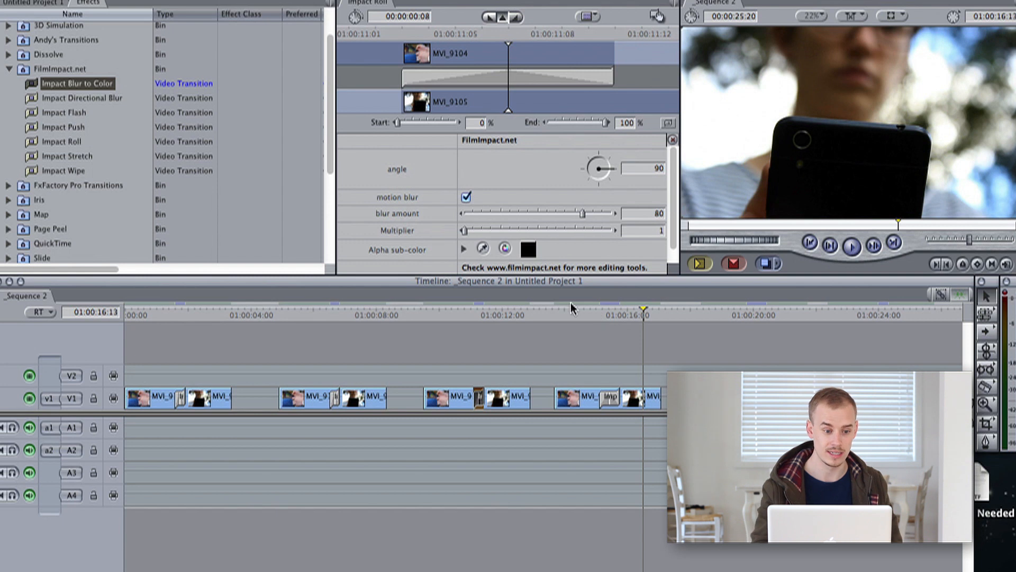
# Collapse the FilmImpact.net bin, expand Too Much Too Soon, select Flashframe, and scrub the later part of the timeline.
pyautogui.click(8, 70)
pyautogui.click(91, 85)
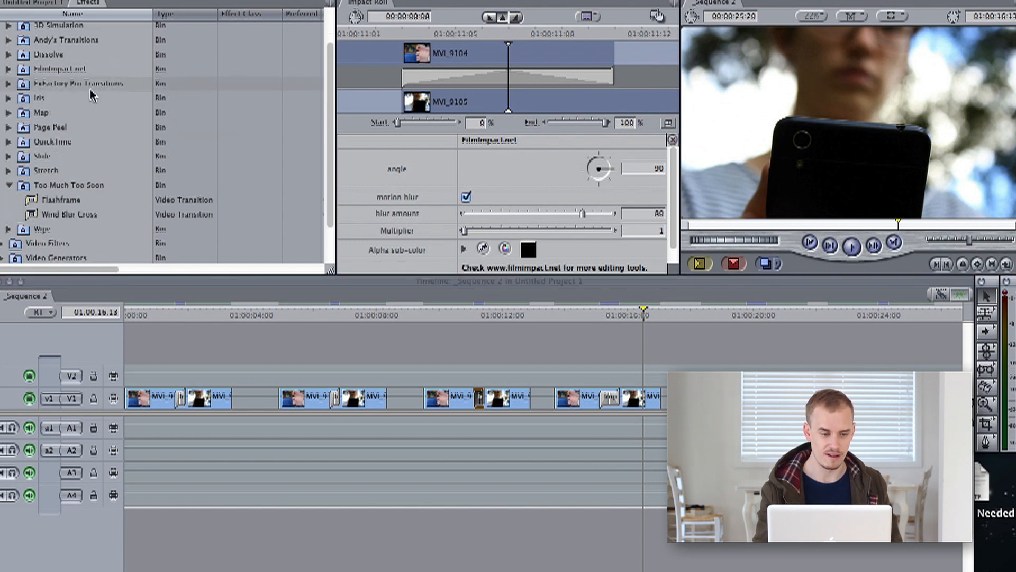
pyautogui.click(71, 200)
pyautogui.click(702, 312)
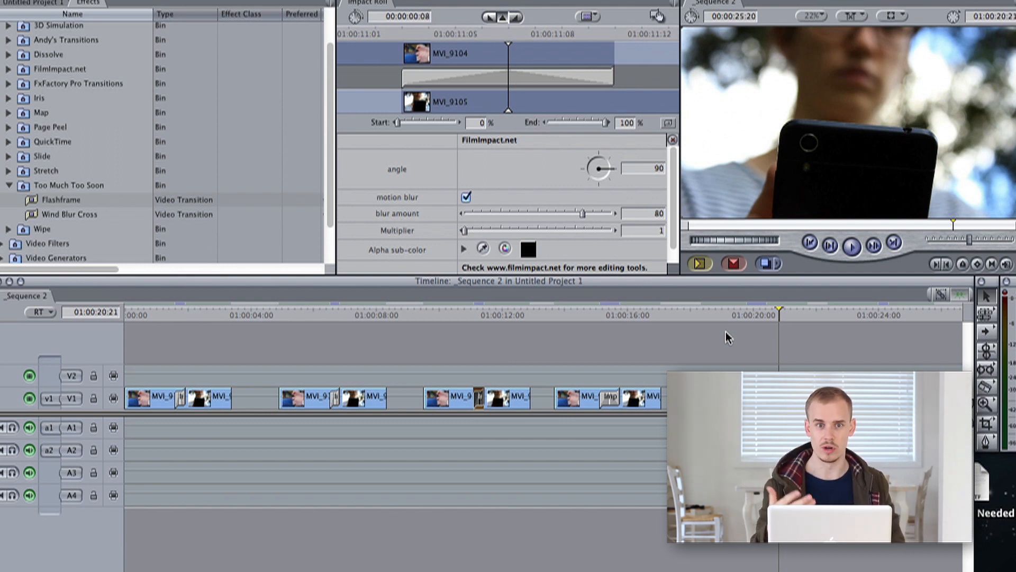
pyautogui.click(809, 318)
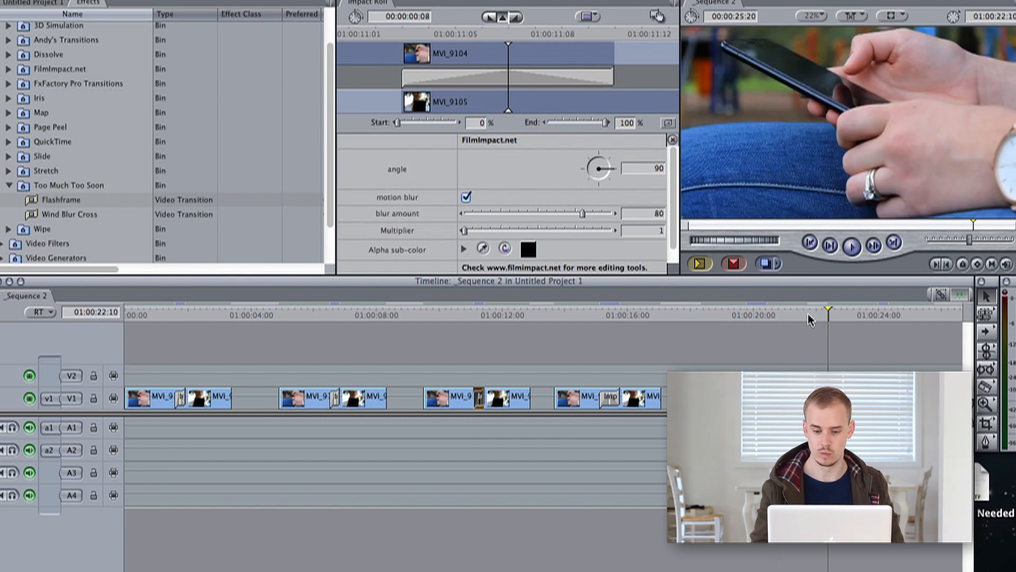